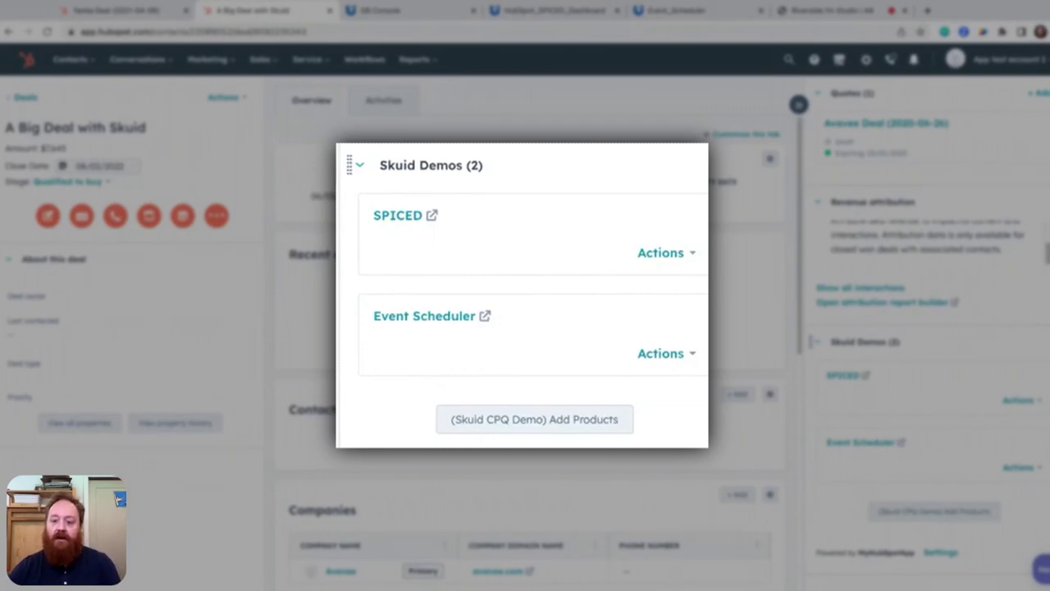
Step: Open the Event Scheduler's booking calendar from the deal's Skuid Demos card
left_click(692, 356)
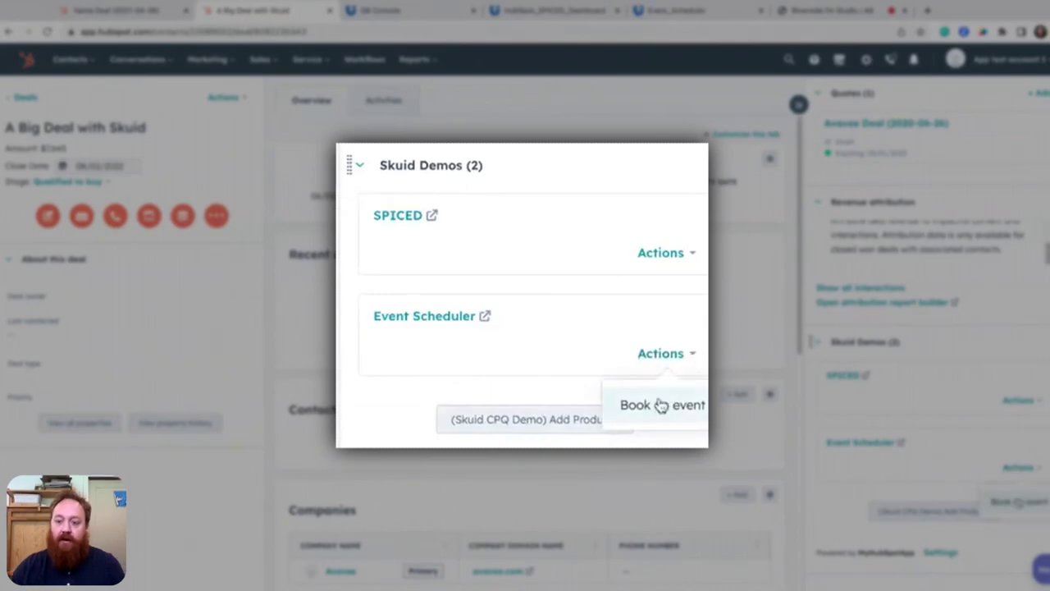
left_click(1018, 501)
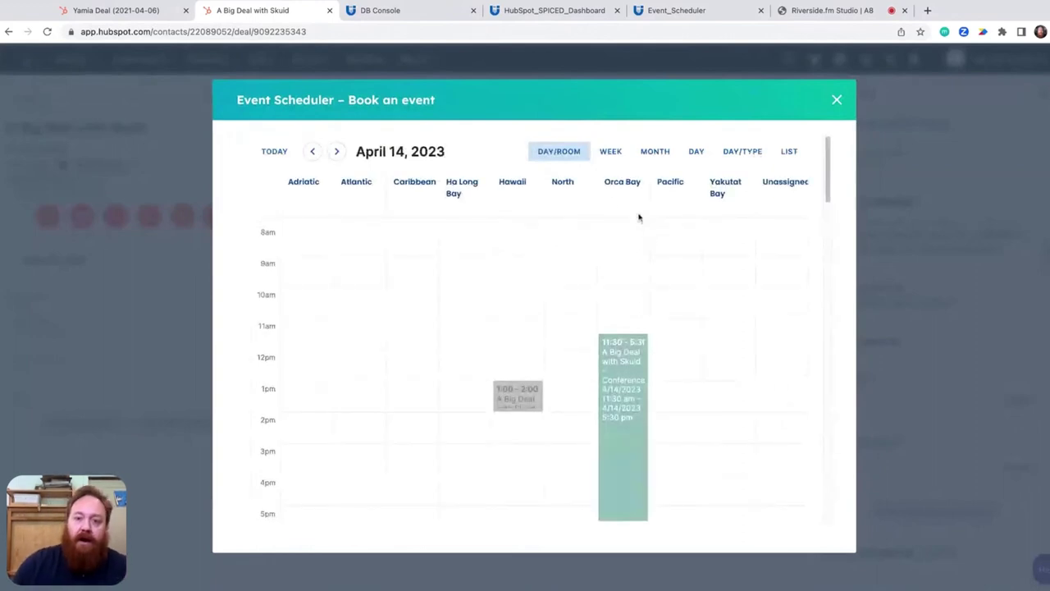
Step: Look through the calendar's week, month, day, day/type and list views, ending on the month view
left_click(610, 151)
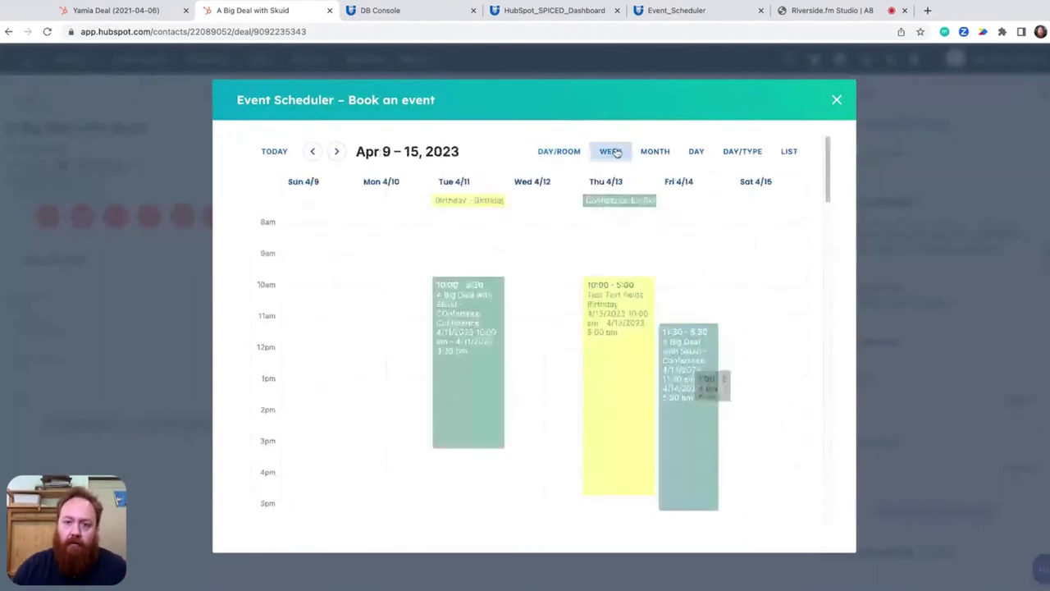
left_click(666, 151)
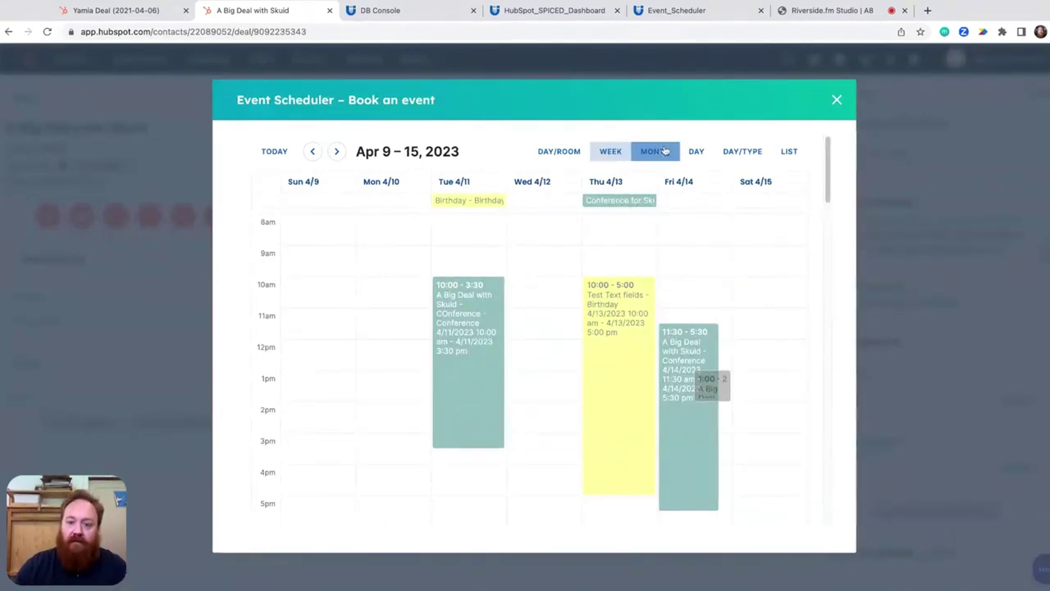
left_click(698, 153)
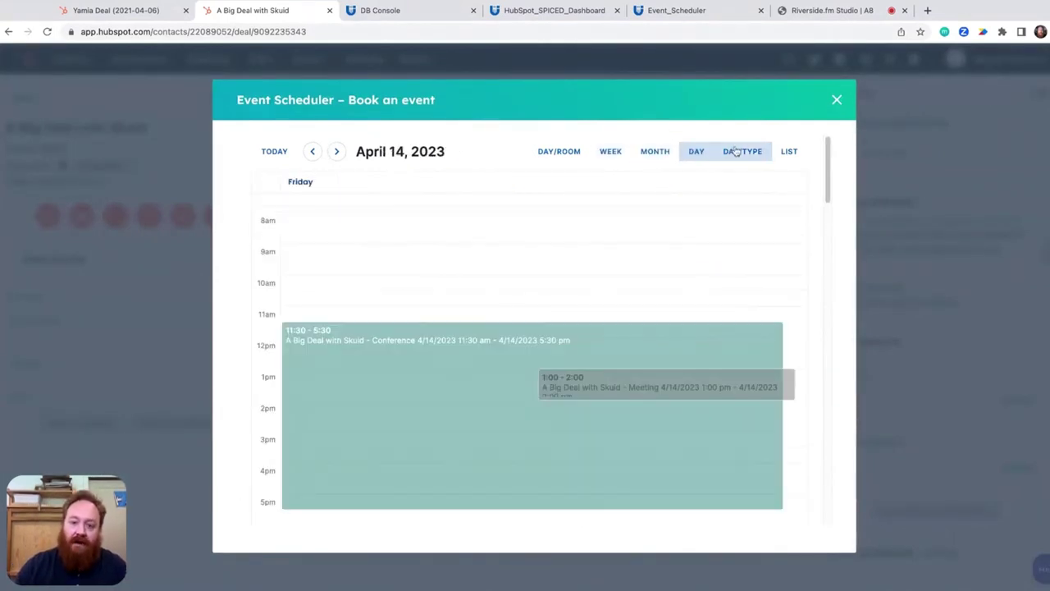
left_click(743, 157)
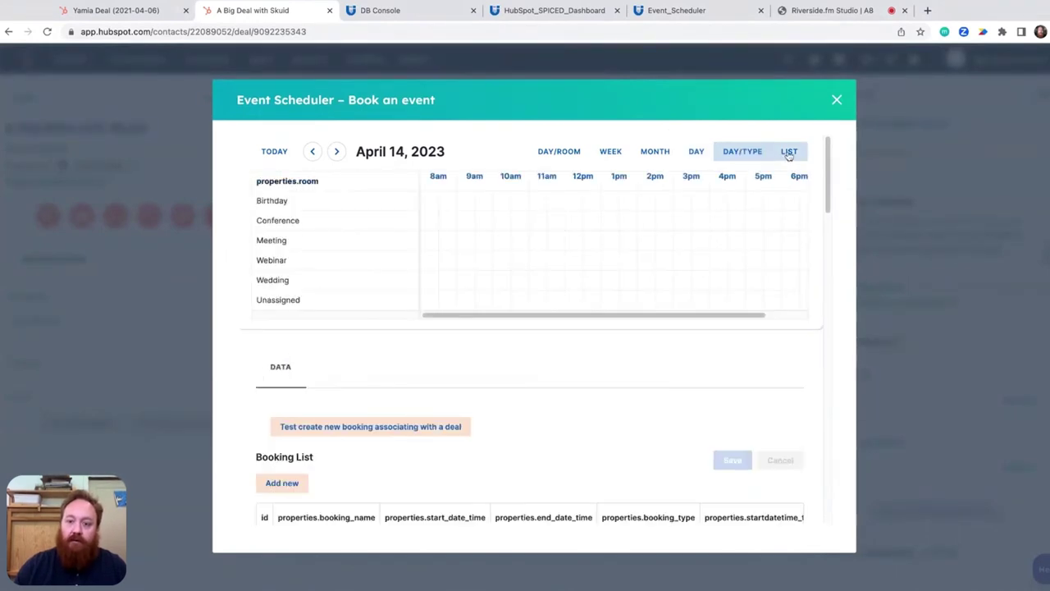
left_click(789, 153)
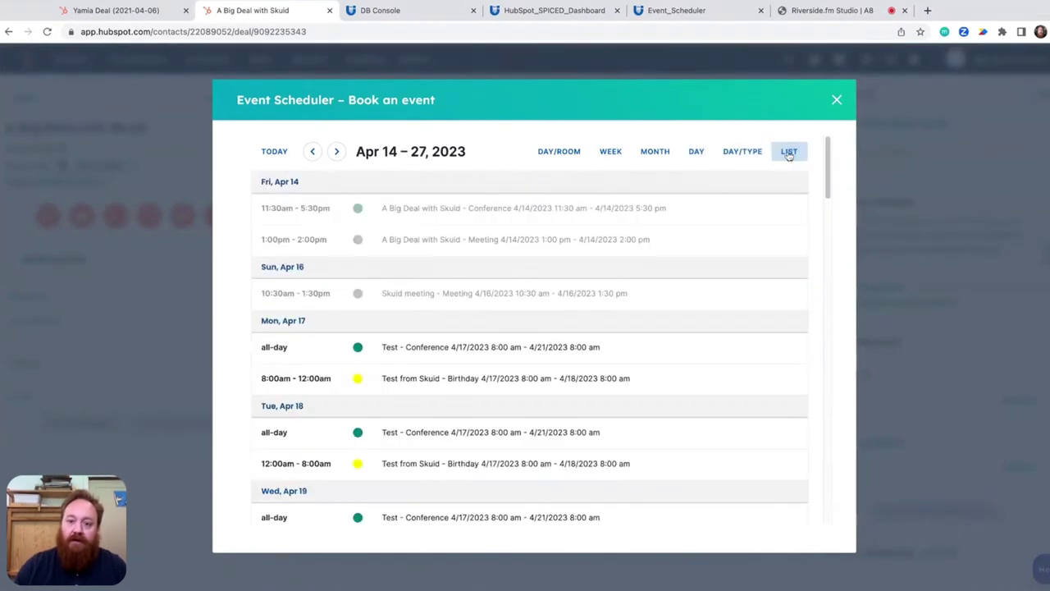
left_click(703, 157)
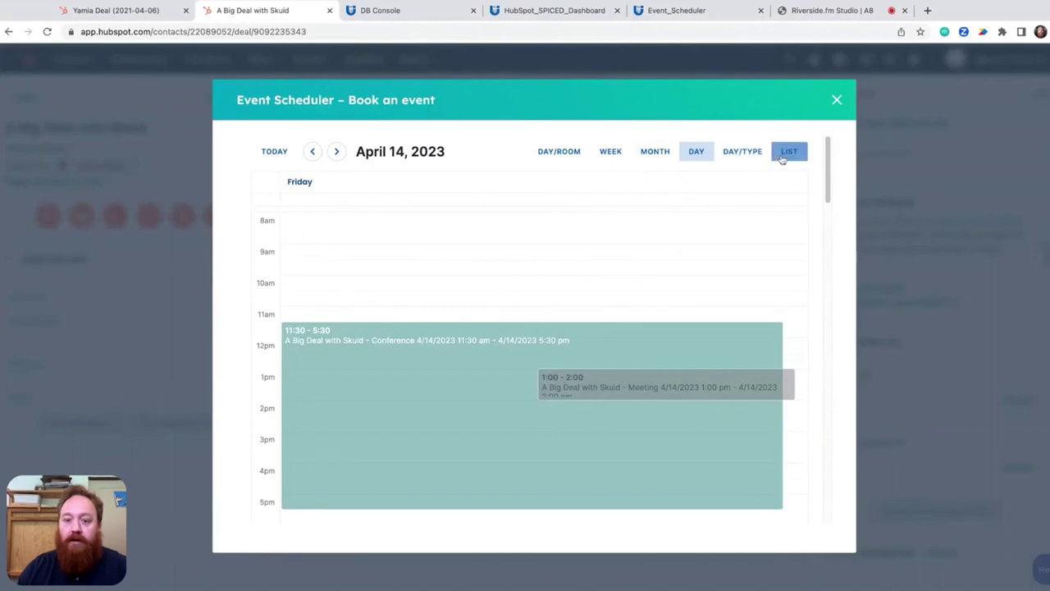
left_click(786, 155)
left_click(657, 155)
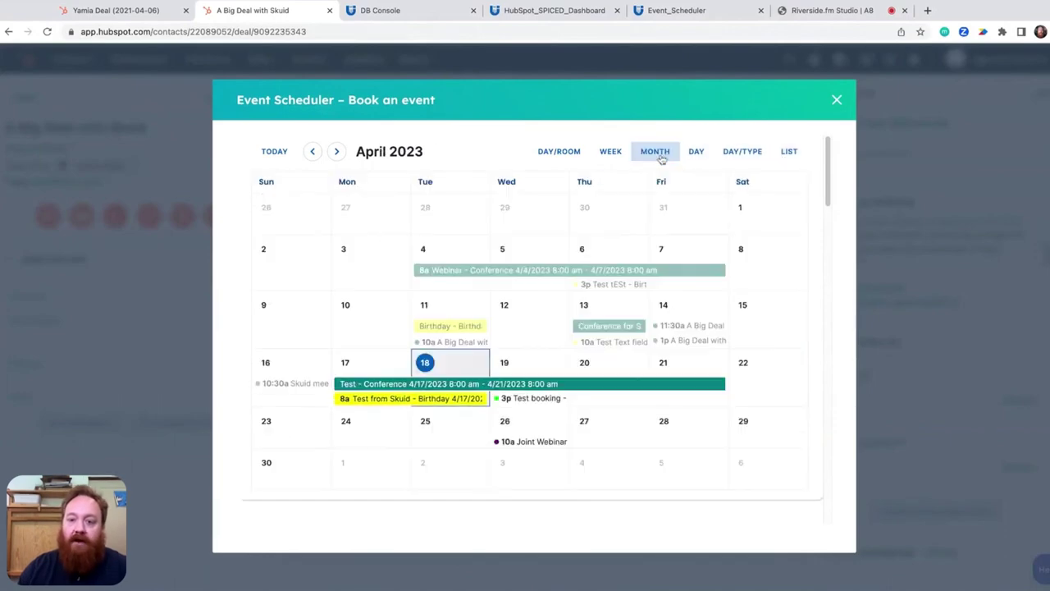
left_click(538, 331)
key("Escape")
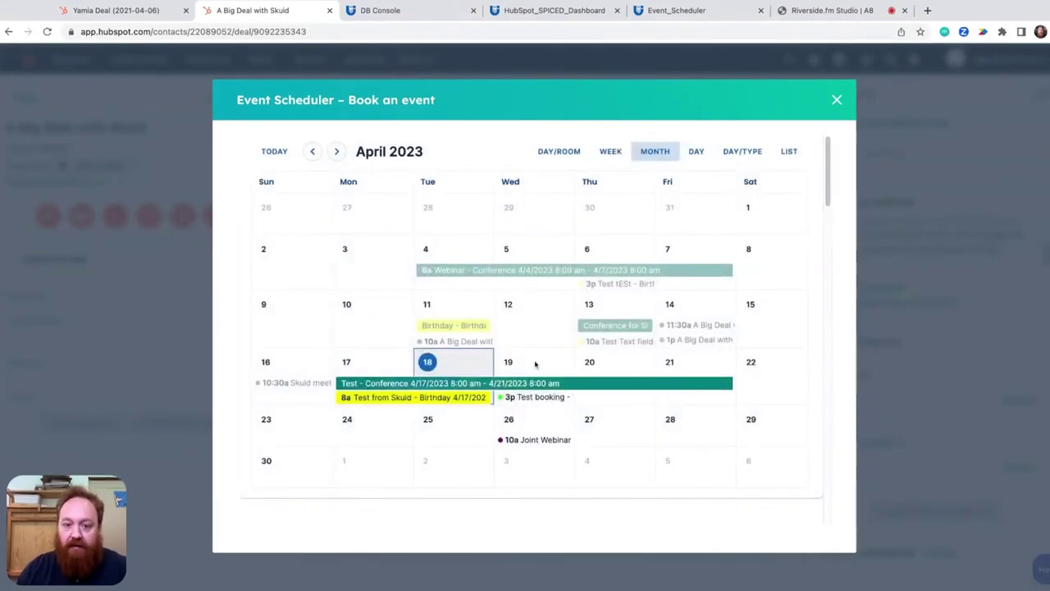
left_click(624, 435)
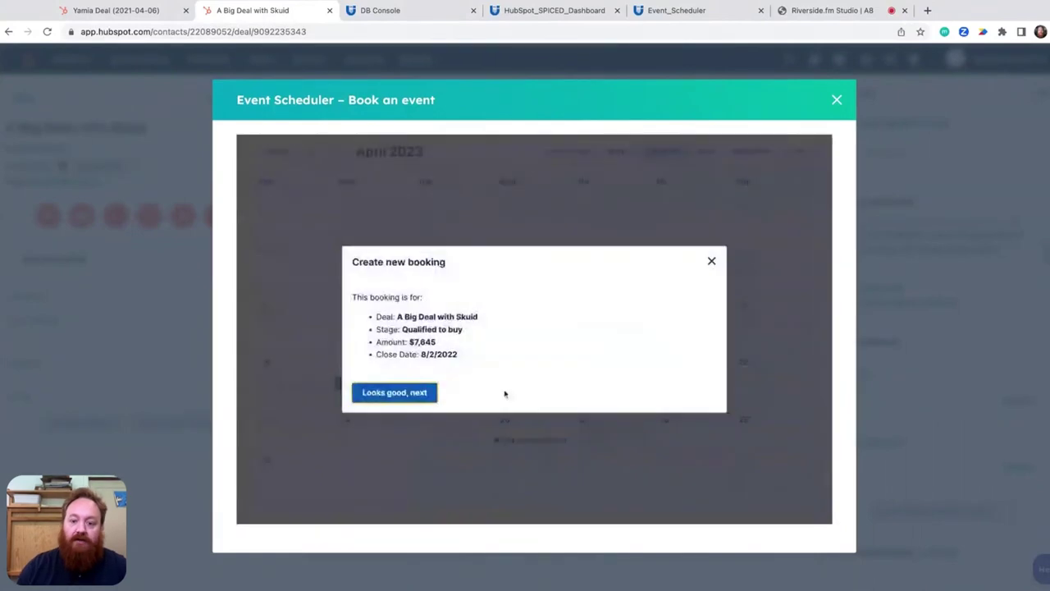
left_click(405, 394)
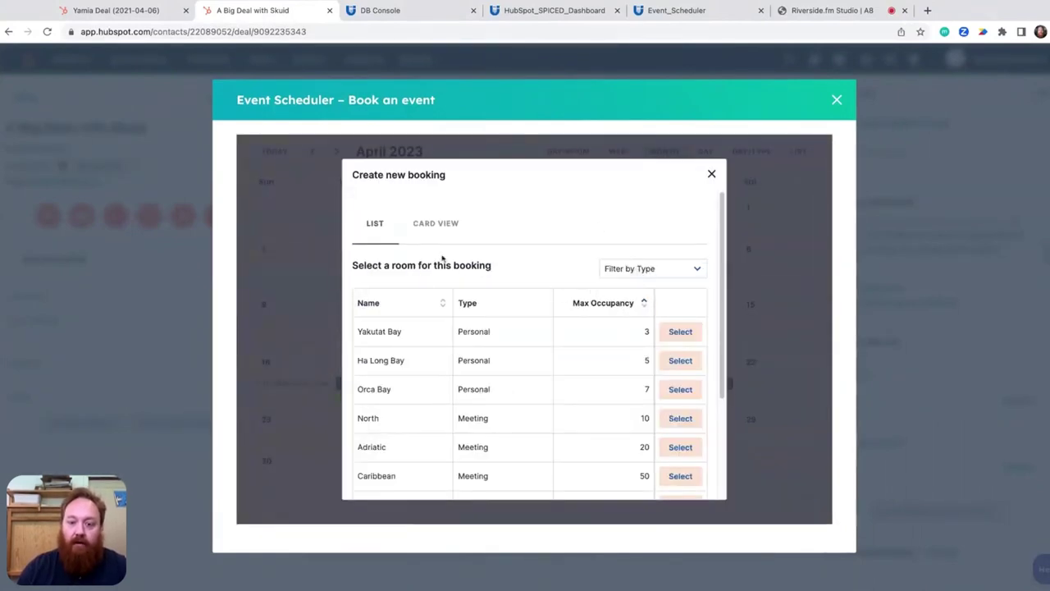
left_click(712, 174)
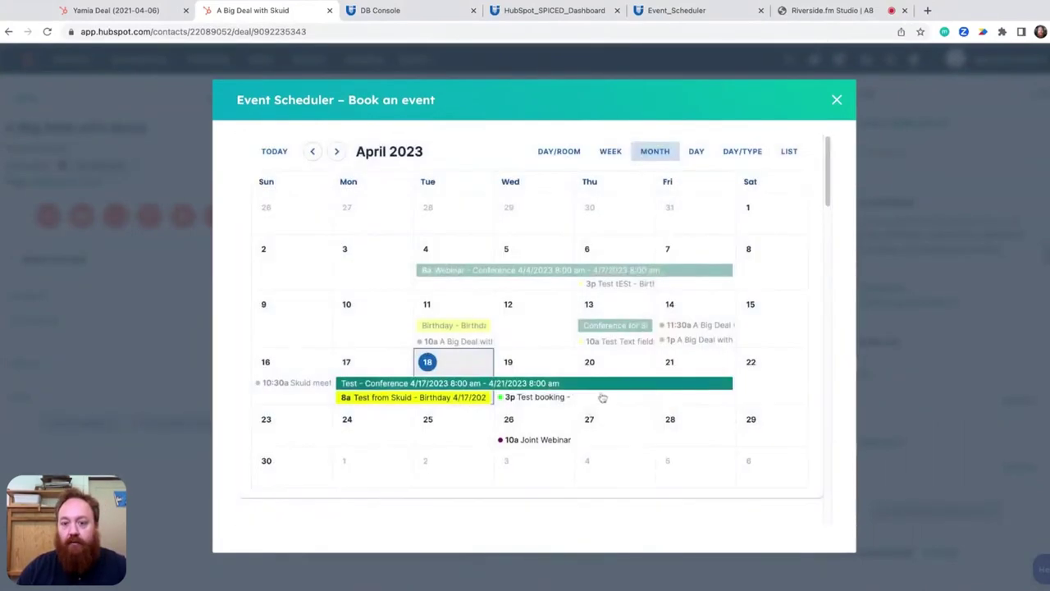
Step: View the details of the multi-day Test conference event on the April calendar and close them
left_click(597, 384)
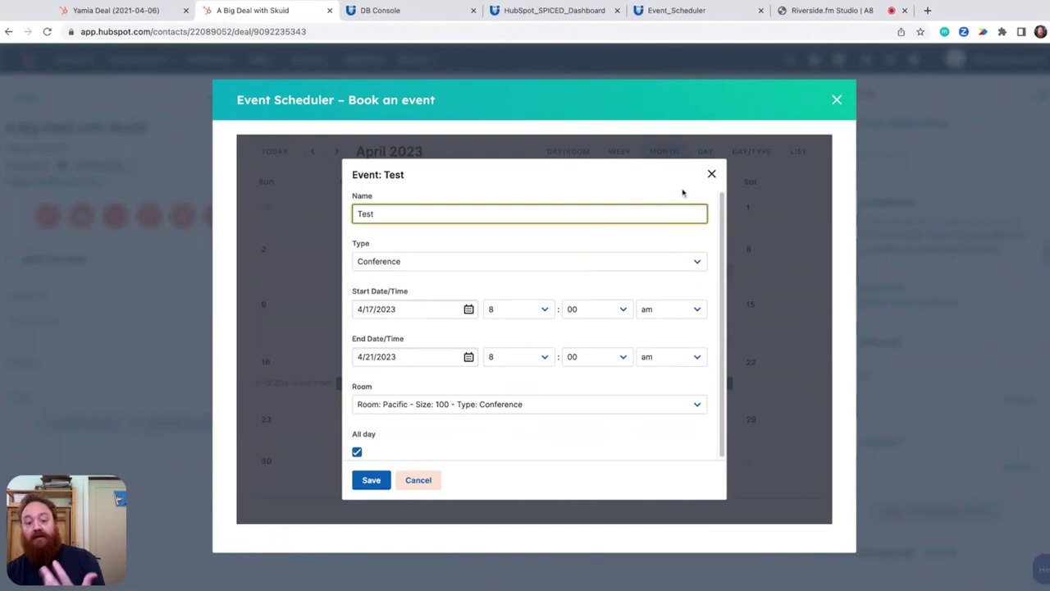
left_click(713, 177)
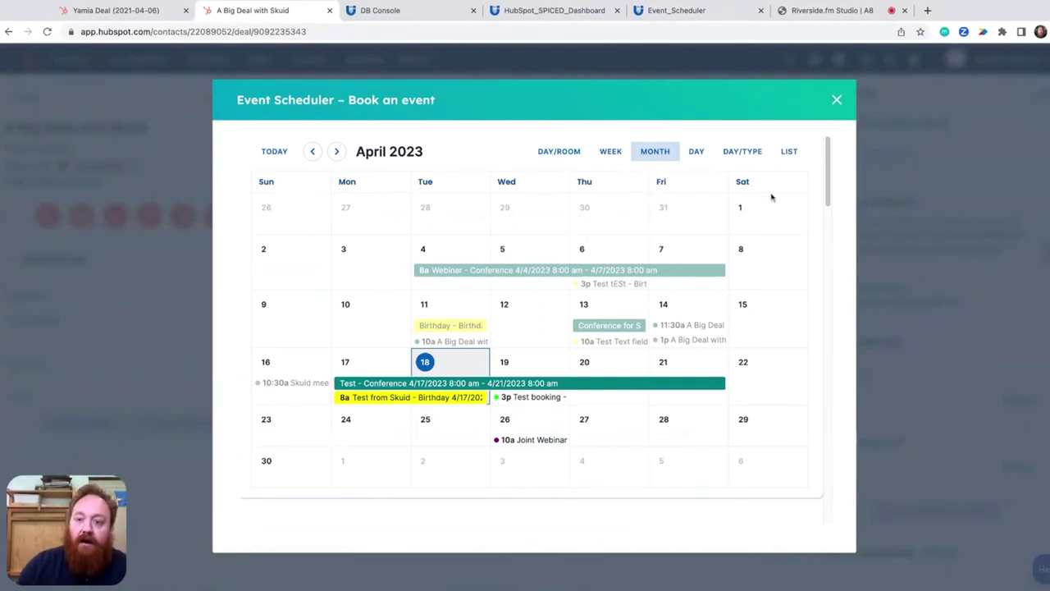
Step: Show the calendar by day and room and move to April 19, 2023
left_click(559, 151)
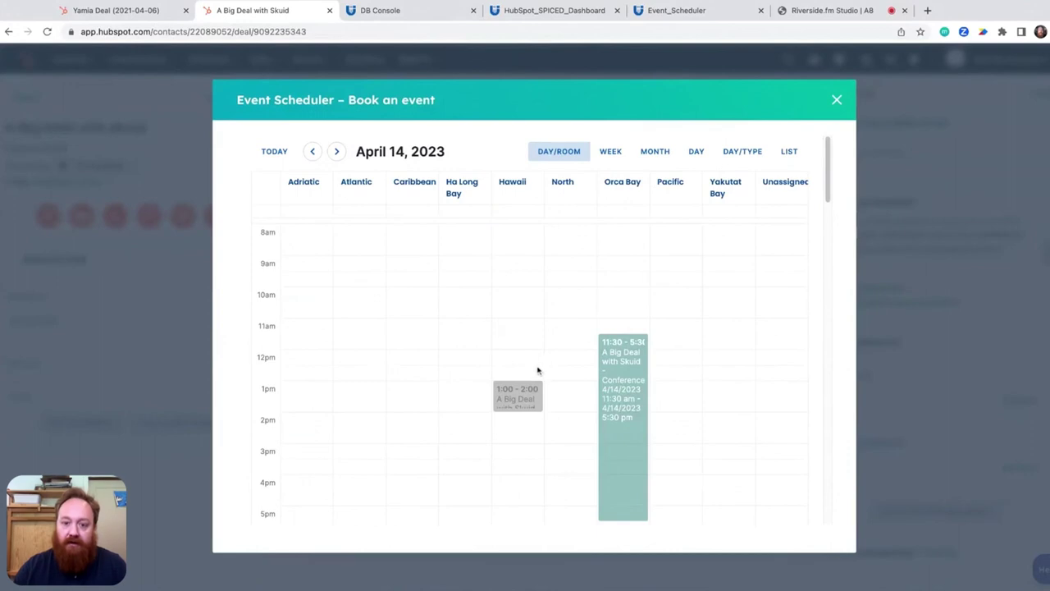
left_click(337, 151)
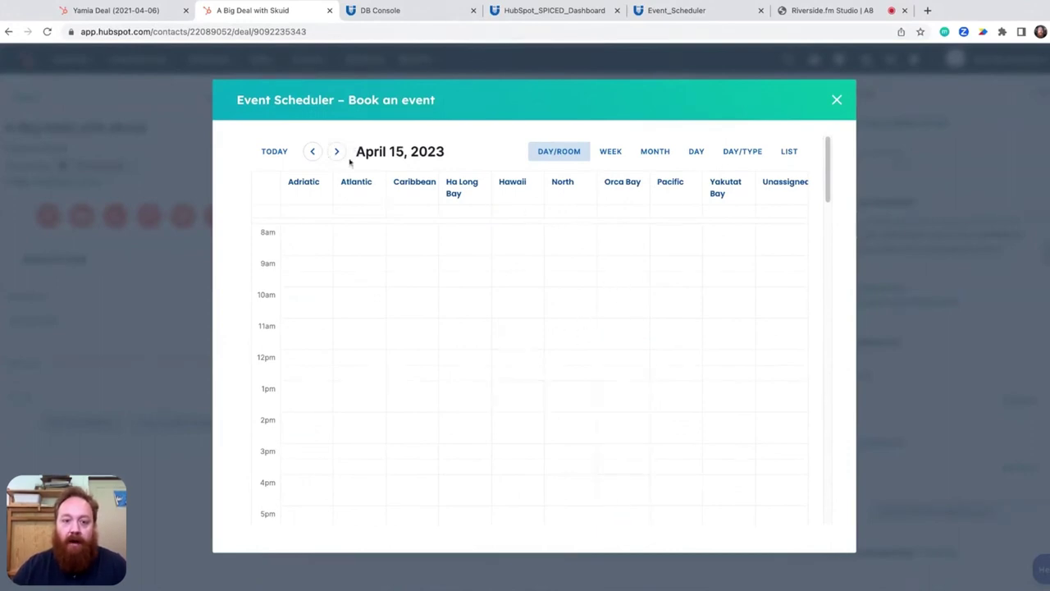
left_click(337, 151)
left_click(338, 152)
left_click(337, 152)
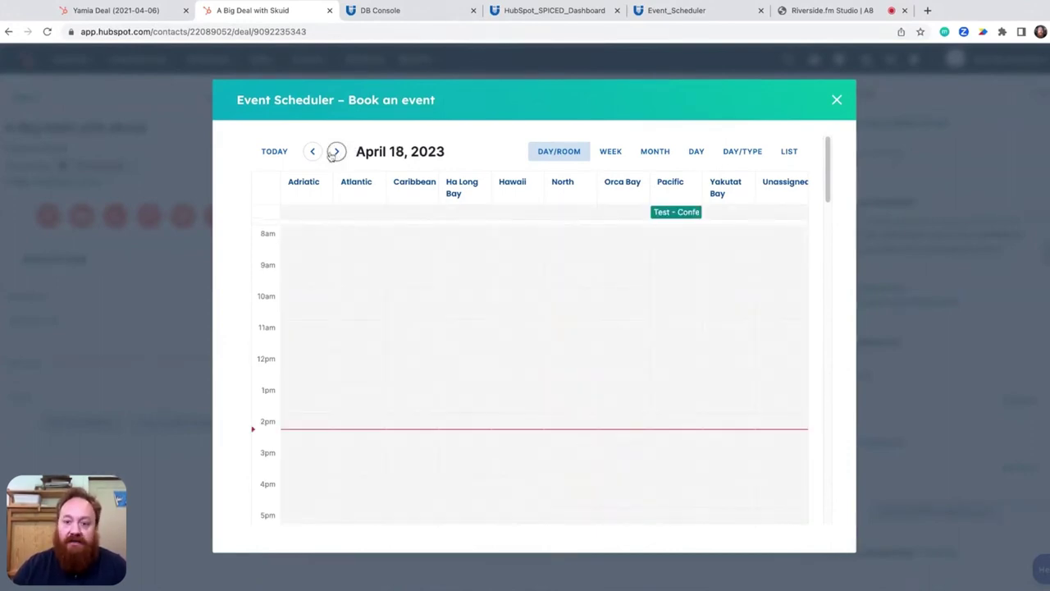
left_click(313, 152)
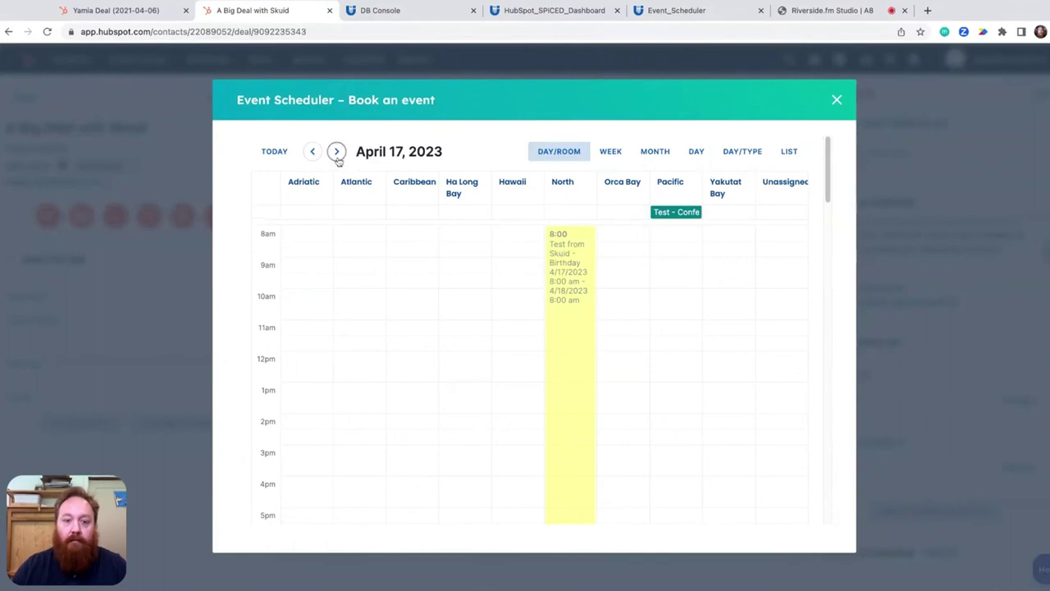
left_click(336, 153)
left_click(337, 153)
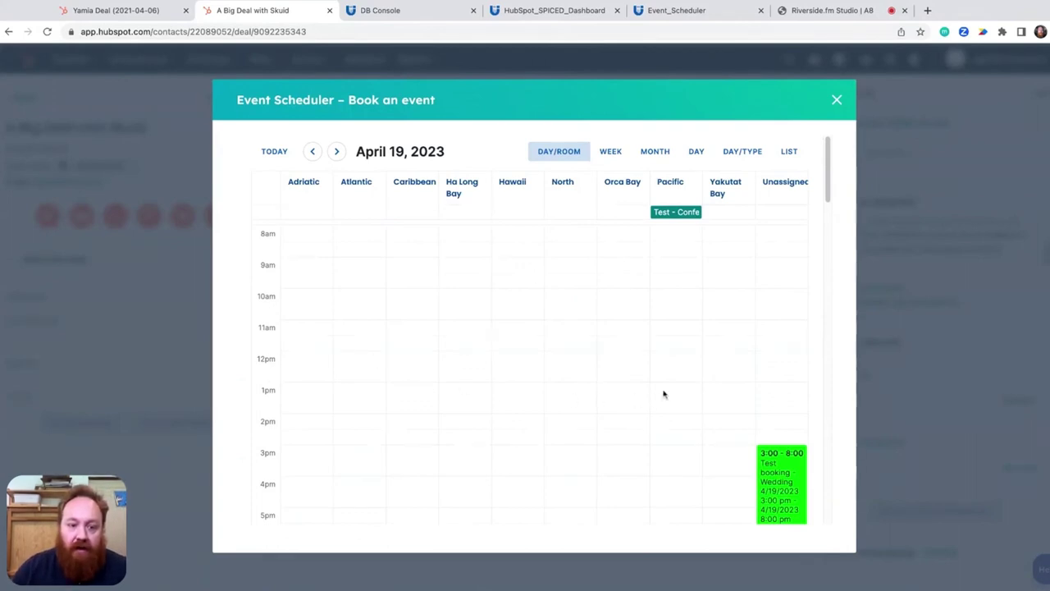
Step: Start a booking in Orca Bay from 1:00 to 2:00 pm, accept the deal details and set the event type to Meeting
left_click_drag(619, 387, 622, 410)
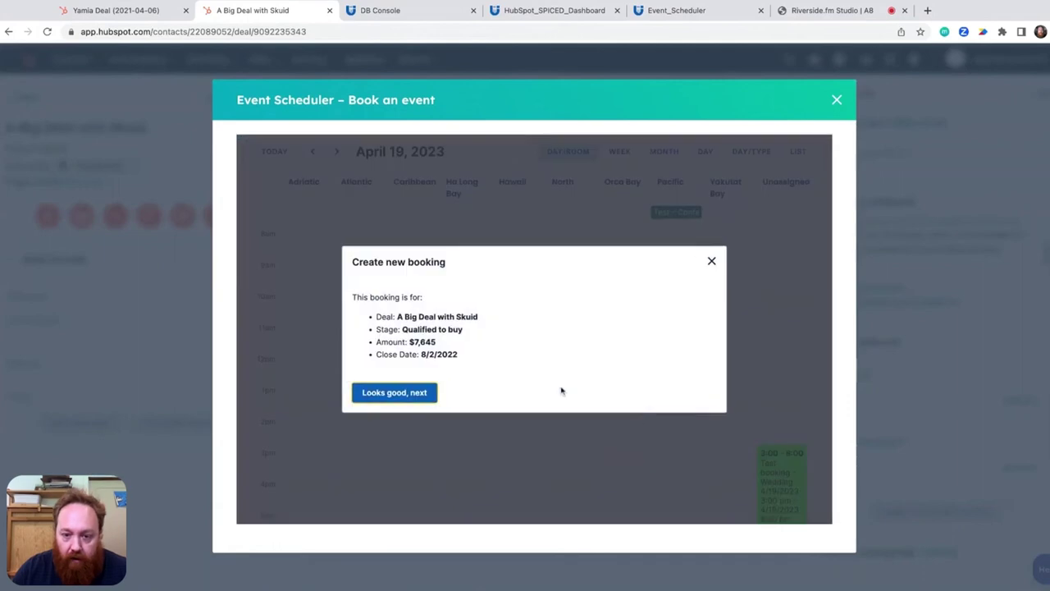
left_click(420, 394)
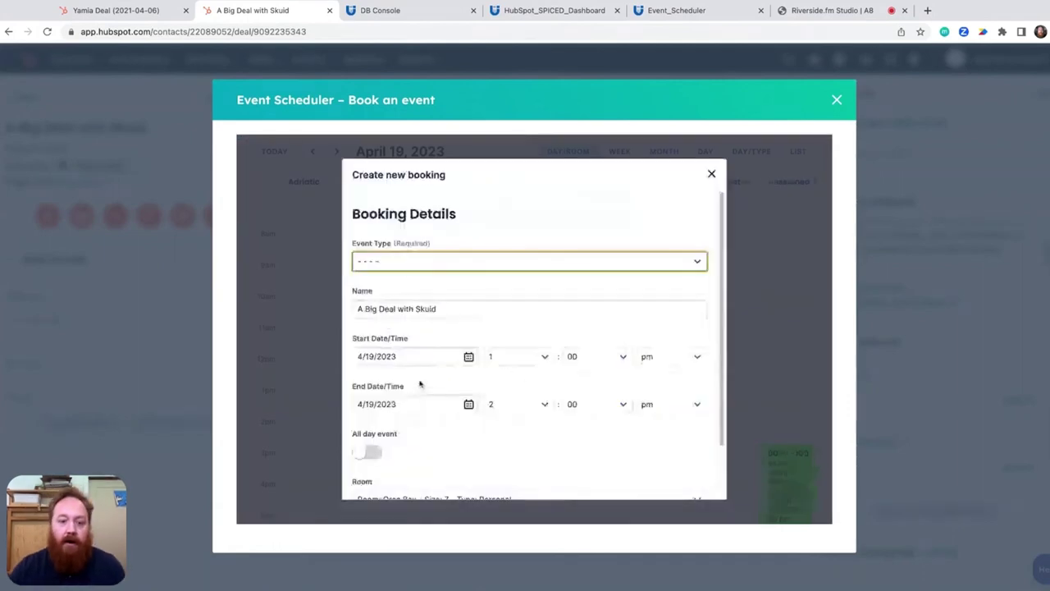
left_click(451, 260)
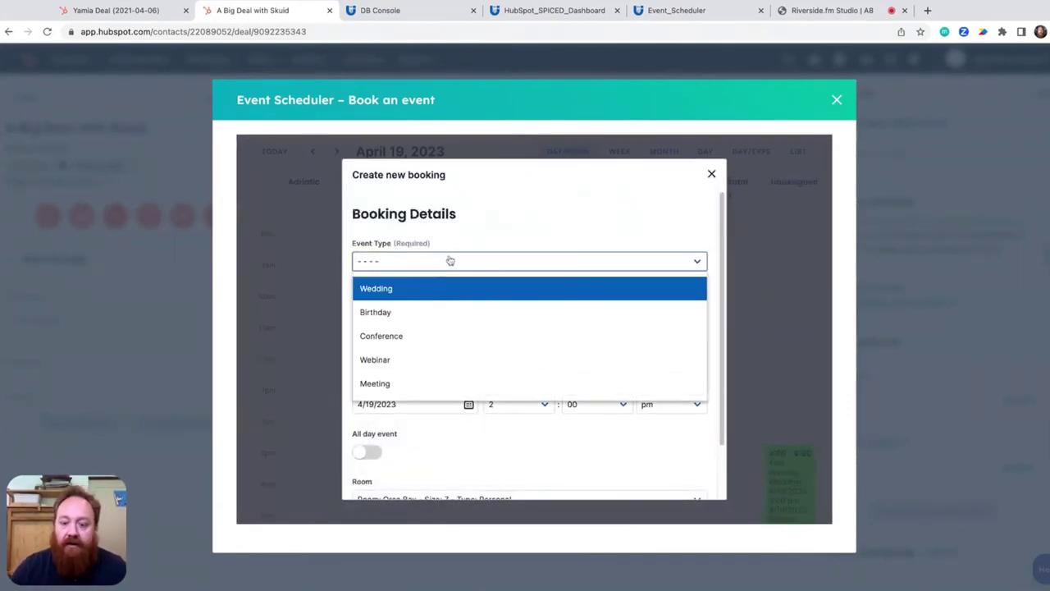
left_click(453, 383)
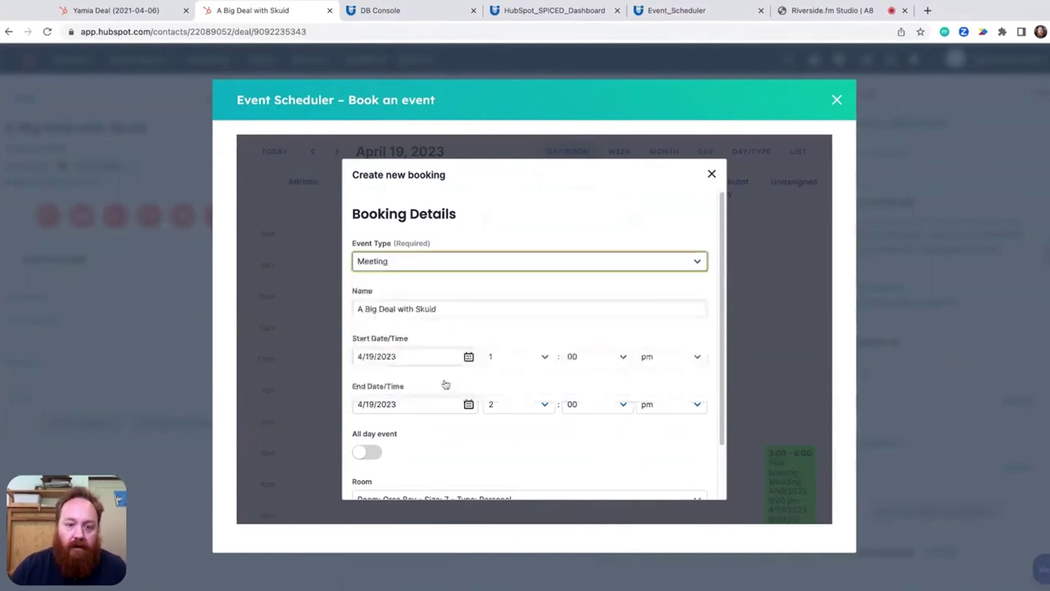
Step: Name the booking "Stakeholders' sync"
triple_click(444, 310)
type("STa")
key("BackSpace")
key("BackSpace")
type("takeholders' sync")
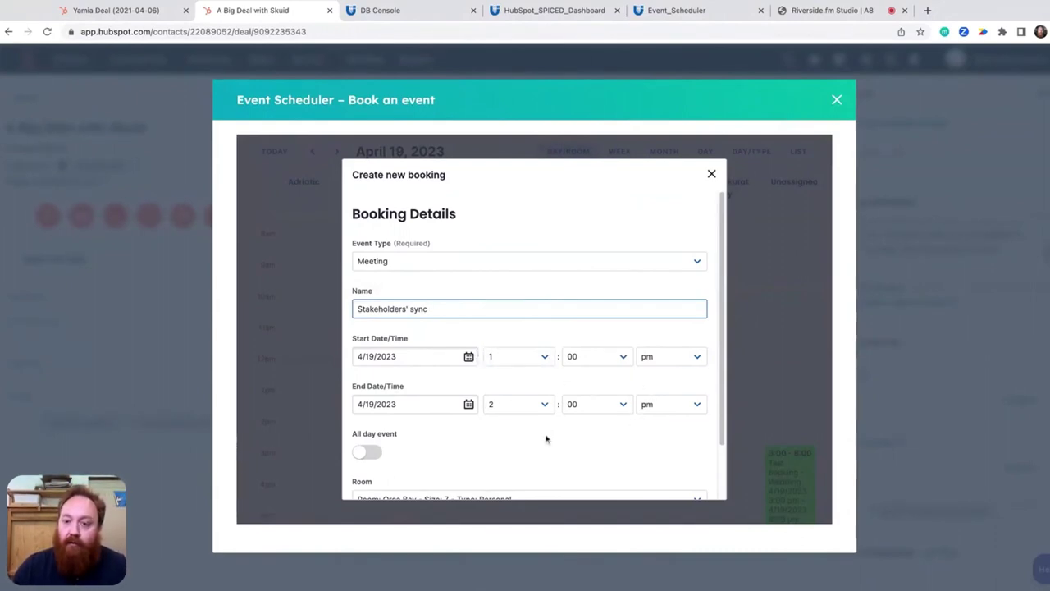
Step: Keep Orca Bay as the room, save the booking and close the Event Scheduler
scroll(566, 419, "down", 2)
scroll(509, 414, "down", 3)
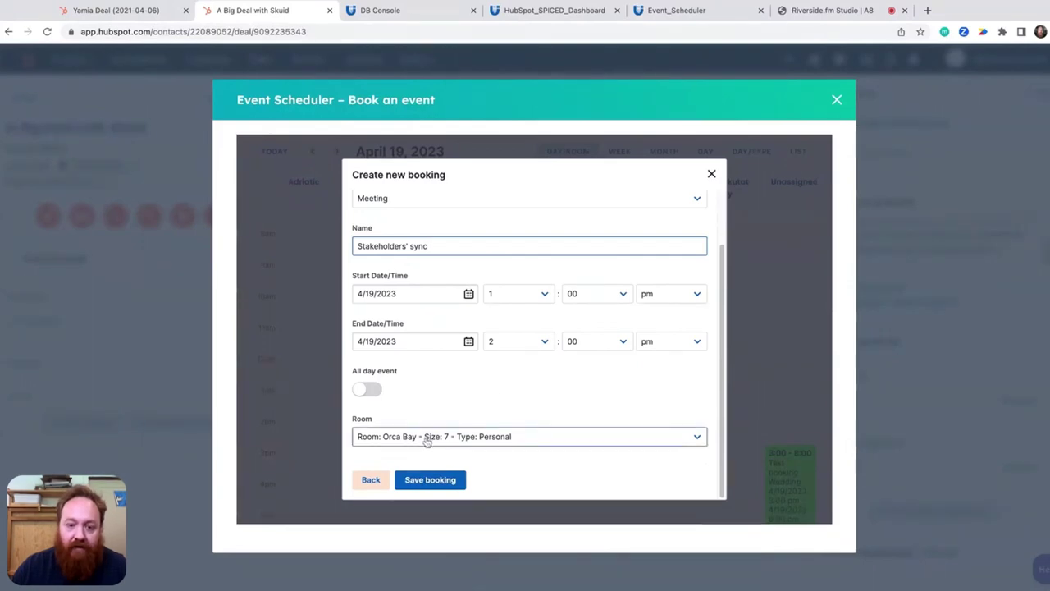
left_click(666, 436)
left_click(642, 472)
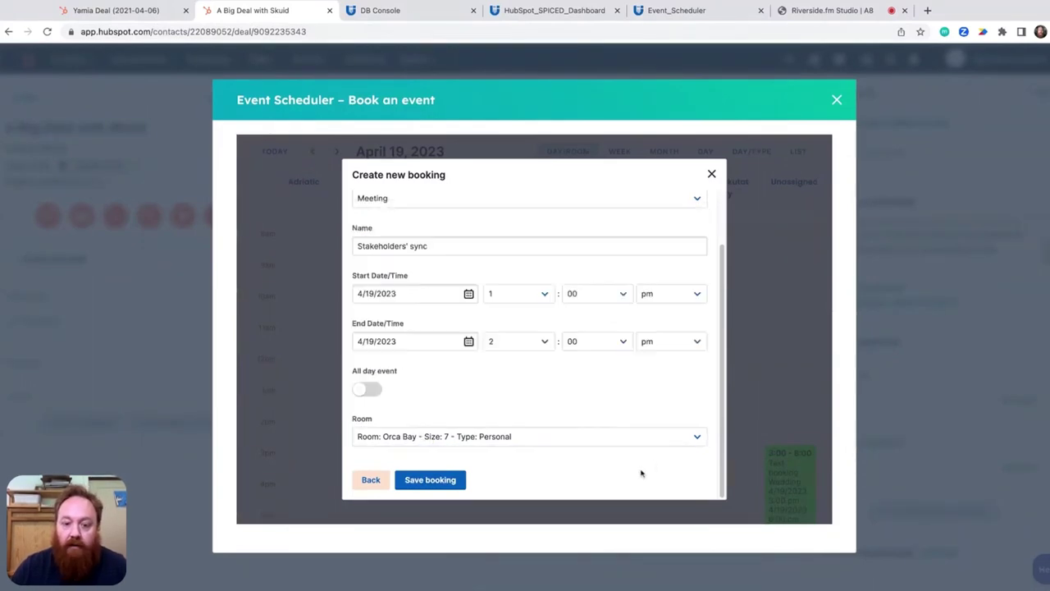
left_click(422, 484)
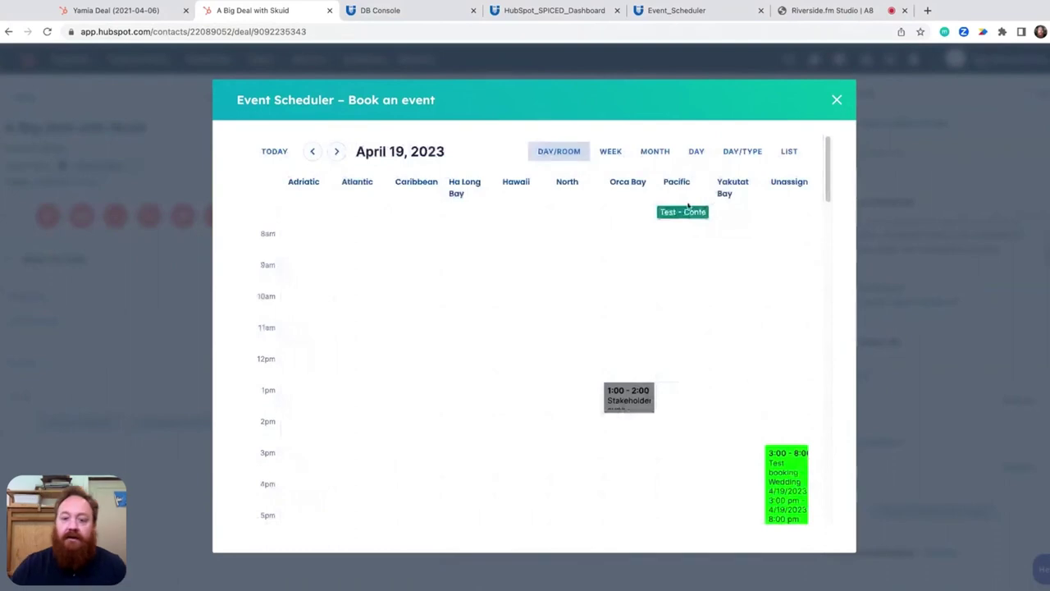
left_click(838, 99)
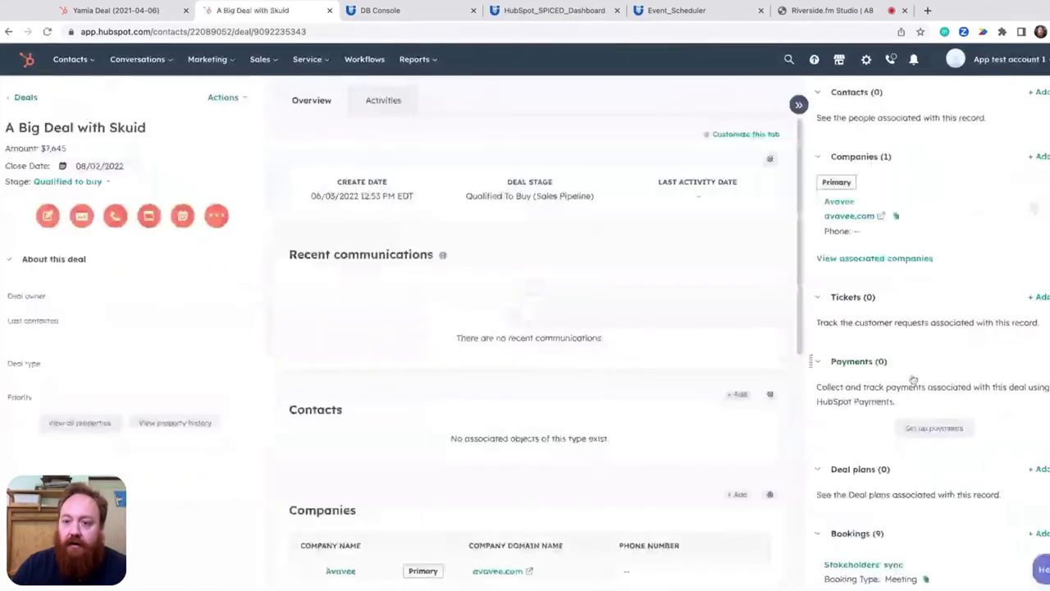
Step: Expand the deal record's Bookings list and look through all associated bookings
scroll(913, 380, "down", 5)
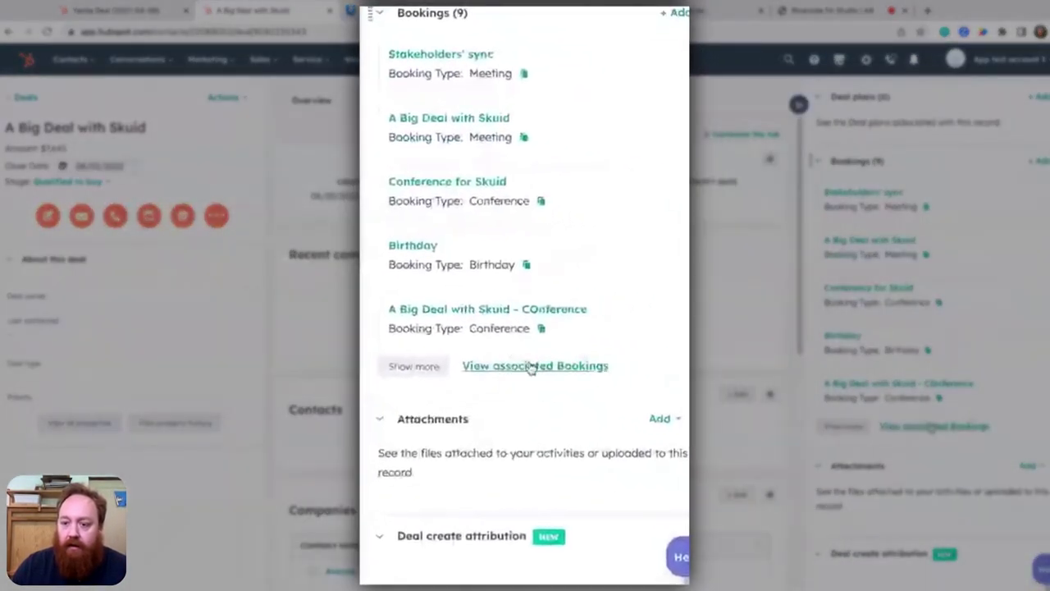
left_click(839, 427)
scroll(869, 423, "down", 3)
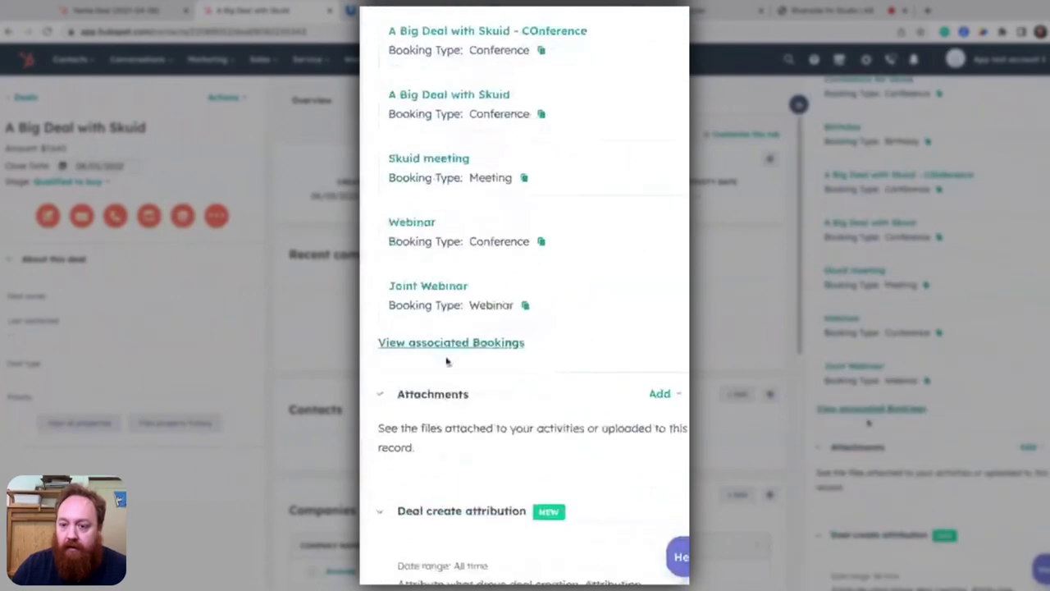
scroll(868, 422, "up", 1)
scroll(867, 428, "up", 3)
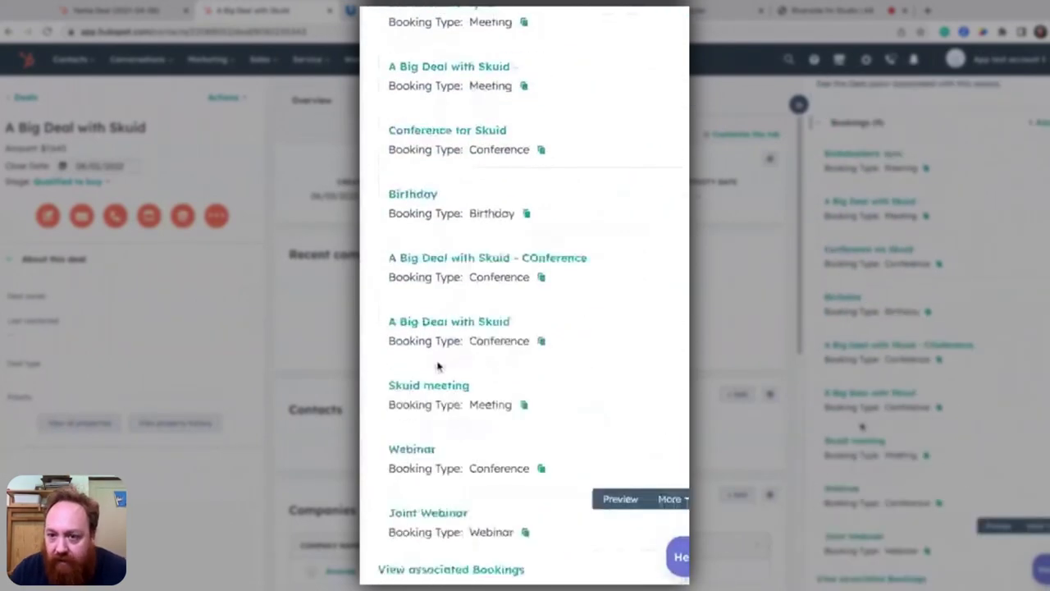
mouse_move(905, 209)
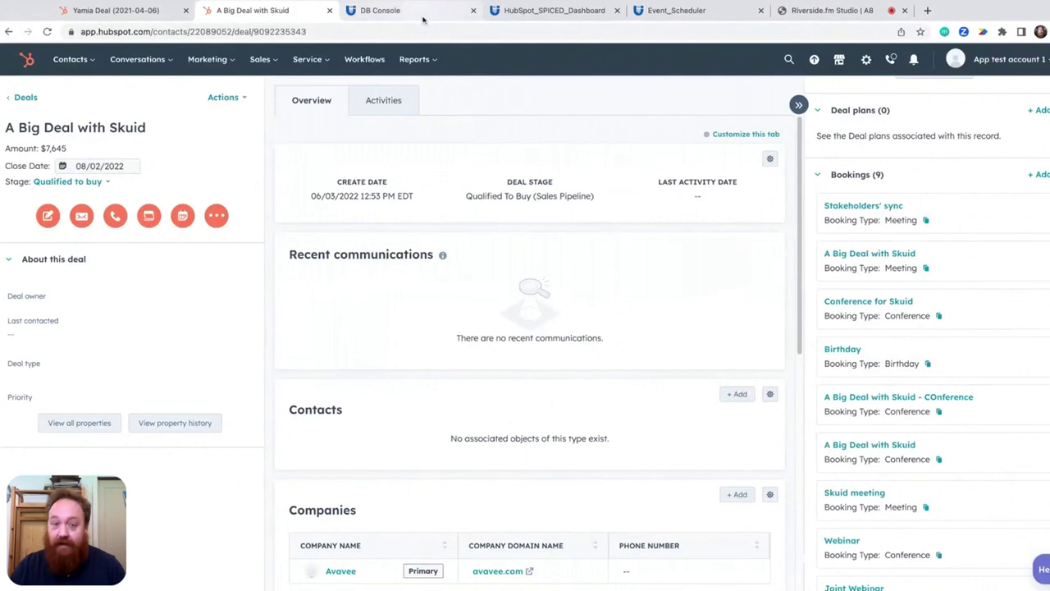
Step: Switch to the DB Console and view the stored data records of the Event Scheduler Room object
left_click(424, 18)
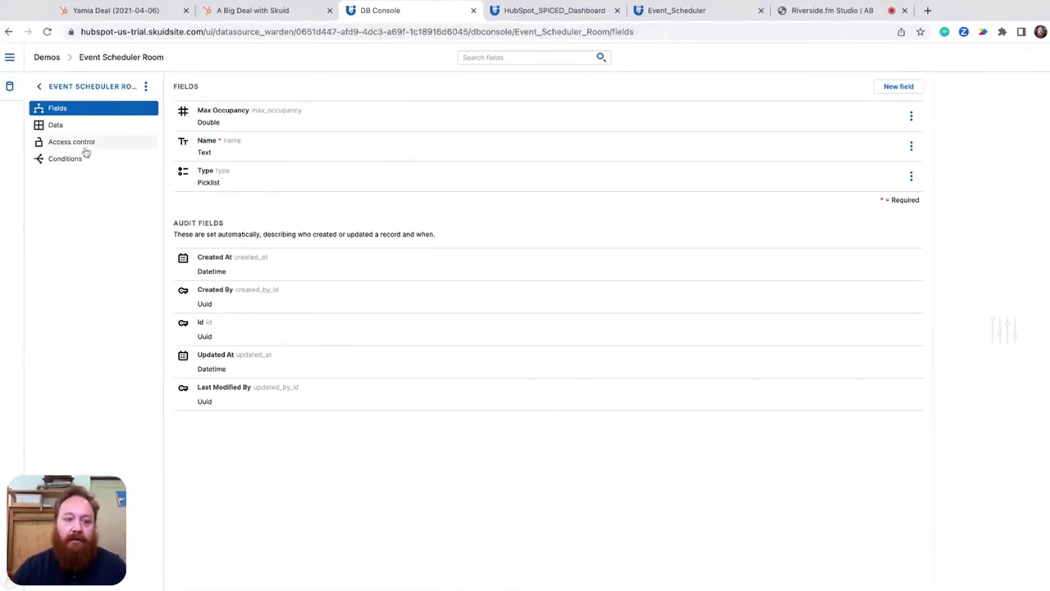
left_click(68, 127)
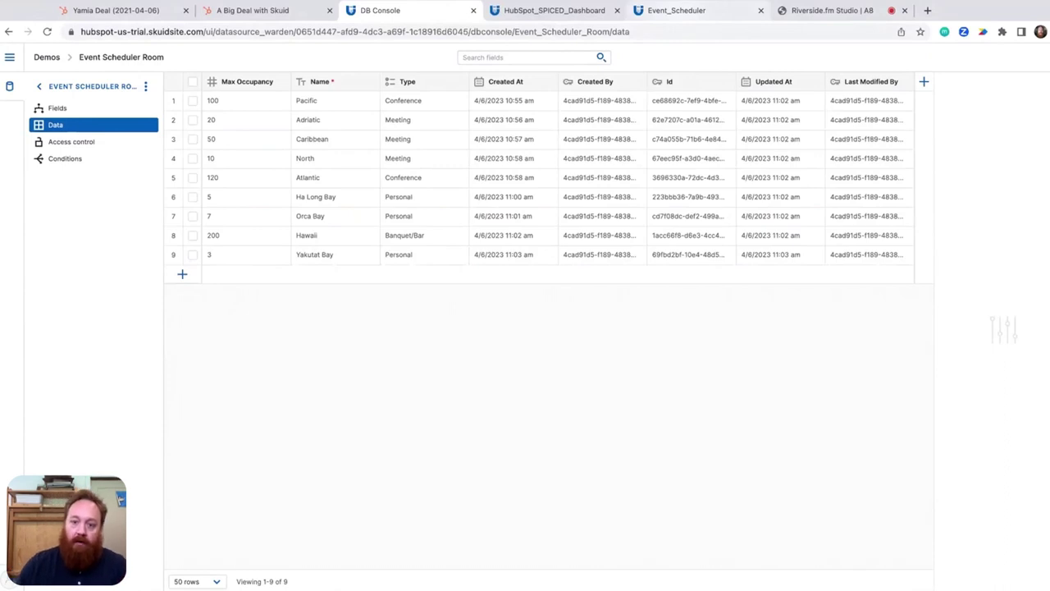
Step: Switch to the Event_Scheduler page in the Skuid composer and display the fields of the BookingList model
left_click(671, 10)
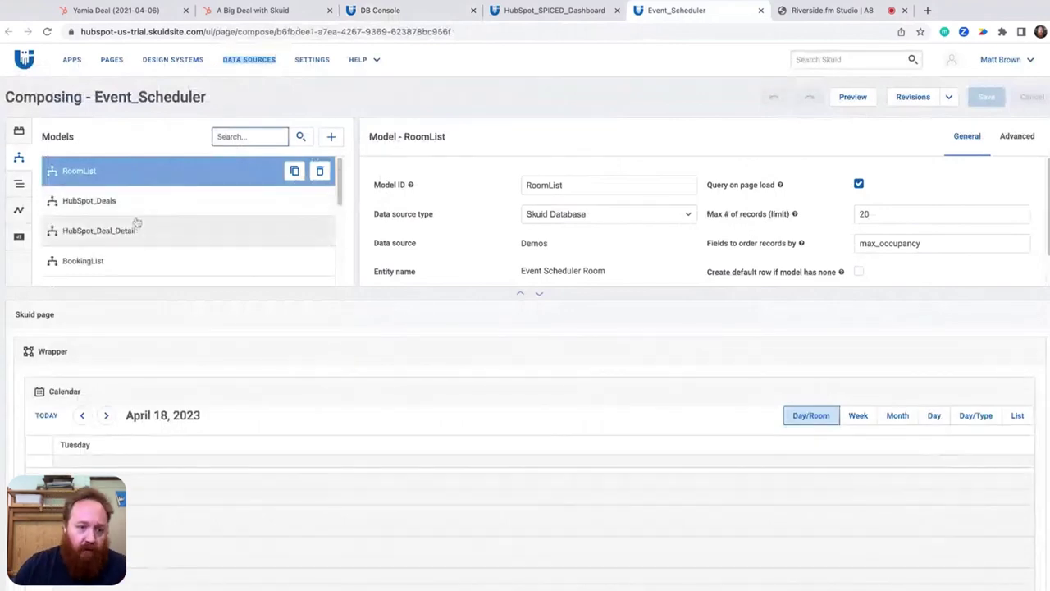
scroll(138, 230, "down", 1)
left_click(144, 238)
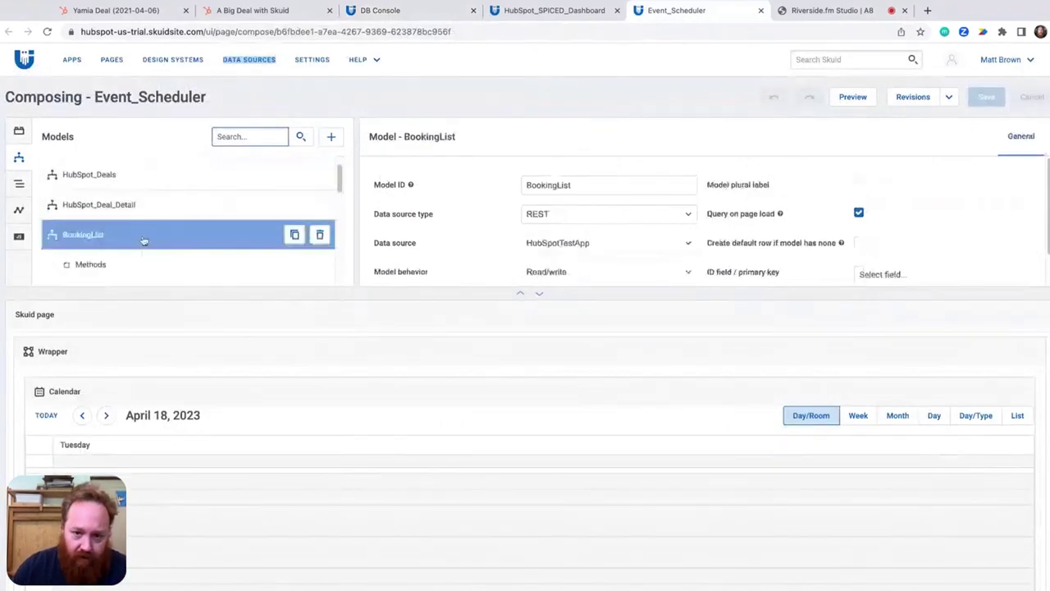
scroll(140, 235, "down", 3)
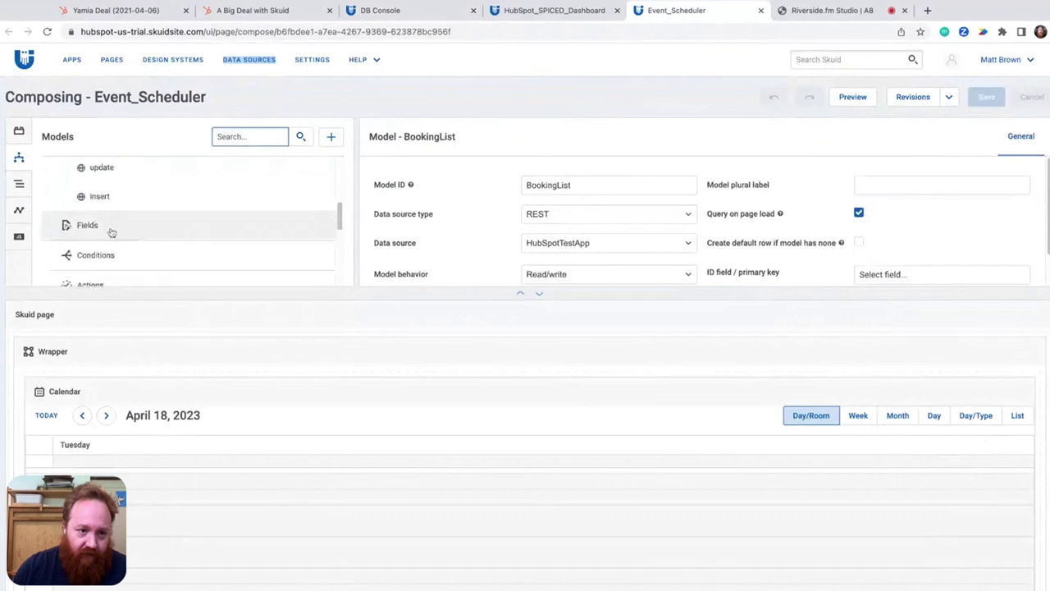
left_click(112, 232)
scroll(123, 236, "down", 5)
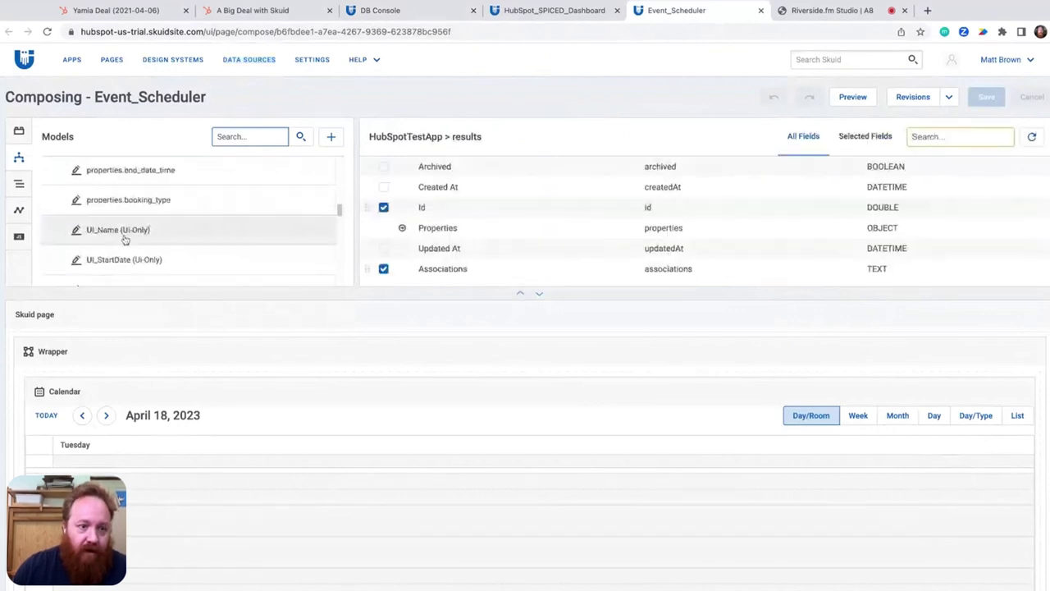
Step: Look through the BookingList model's fields and show the settings of the properties.enddatetime_txt field
scroll(125, 238, "up", 5)
scroll(127, 234, "down", 4)
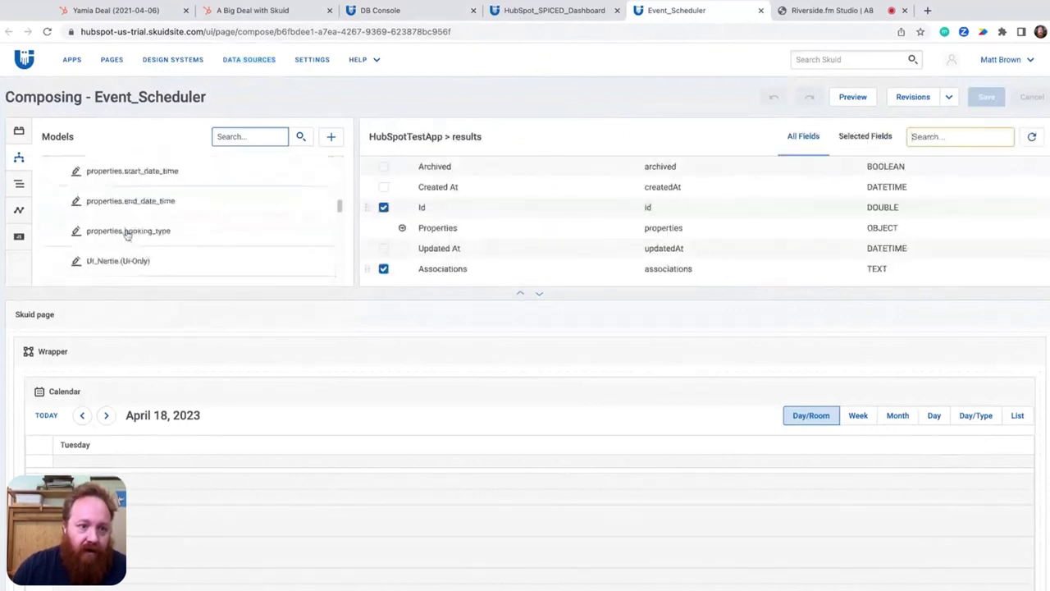
scroll(125, 235, "down", 3)
left_click(159, 233)
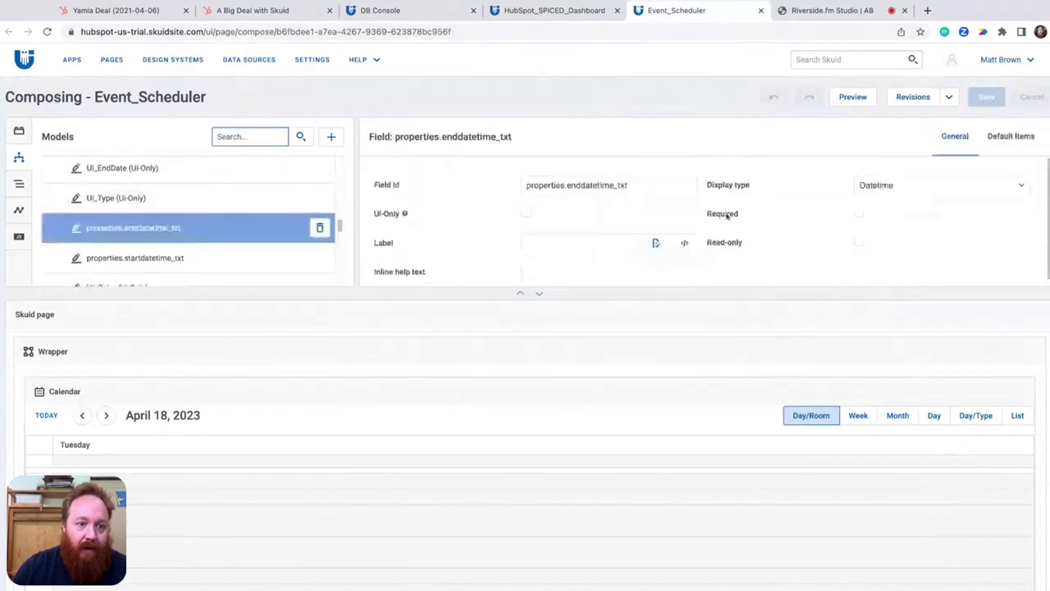
scroll(292, 221, "down", 1)
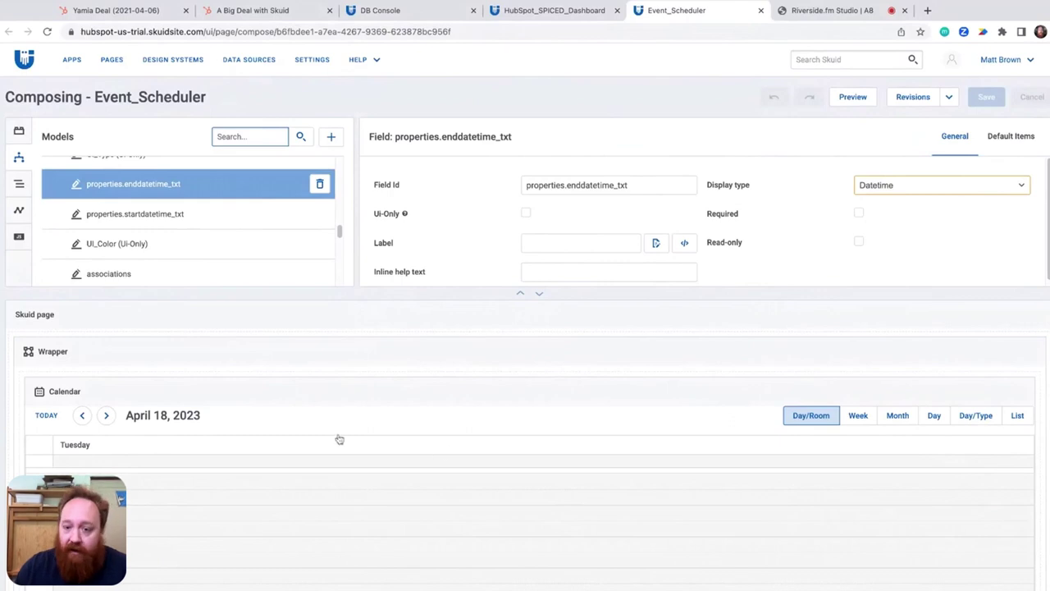
Step: Select the Calendar component on the page canvas and view its general properties and layout
left_click(435, 404)
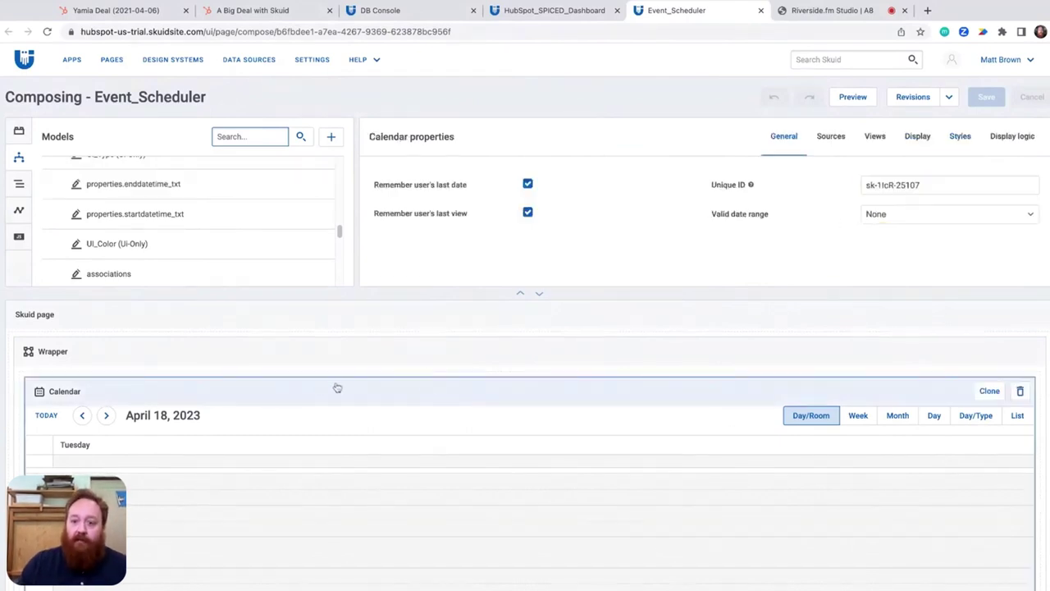
scroll(453, 410, "down", 1)
scroll(453, 410, "down", 1)
scroll(710, 337, "up", 1)
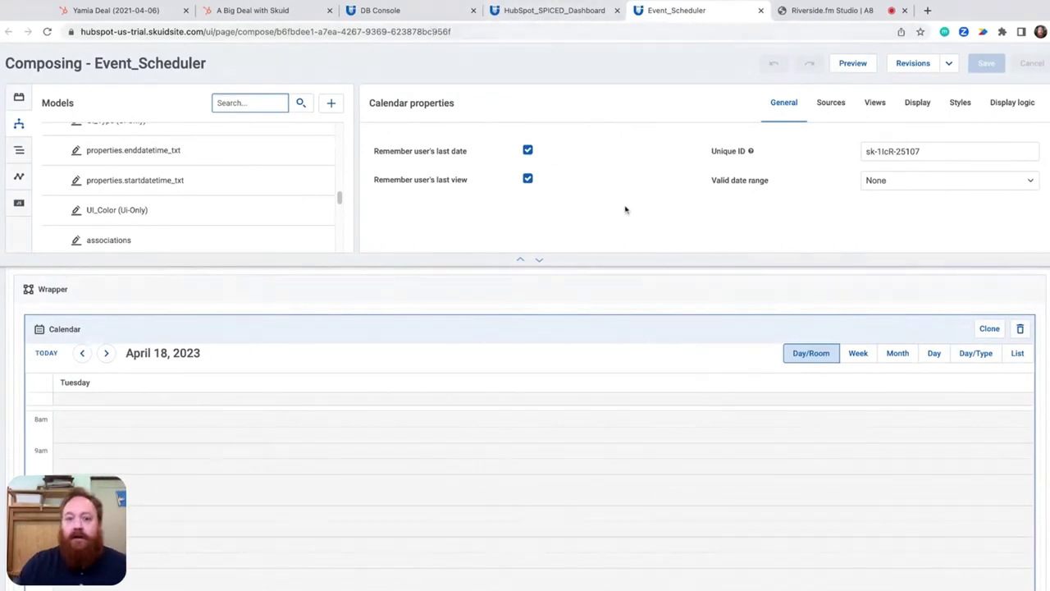
Step: Return to HubSpot's Yamia Deal (2021-04-06) record and launch the (Skuid CPQ Demo) Add Products window
left_click(282, 13)
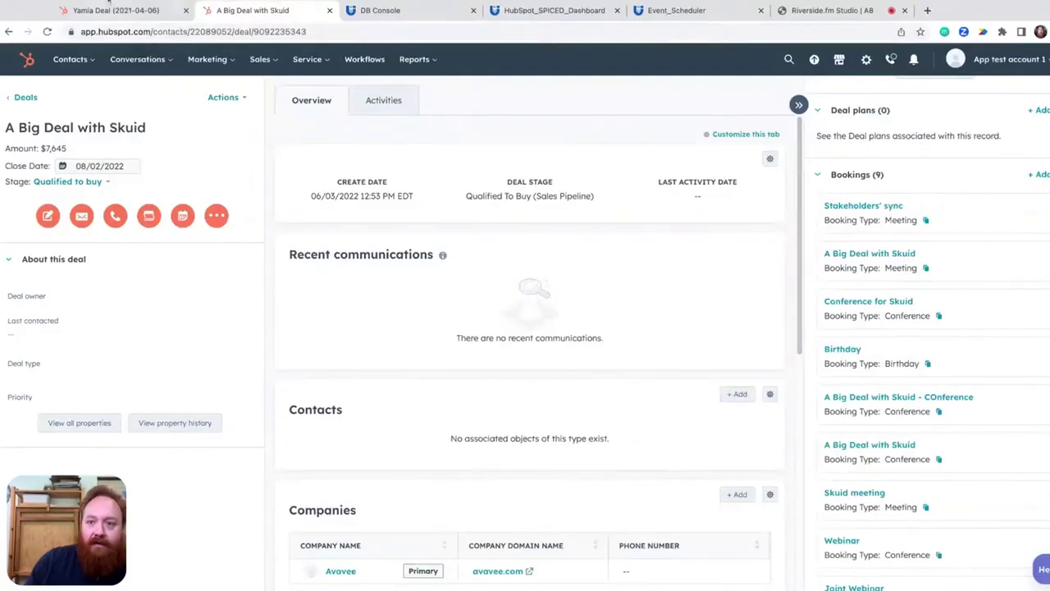
left_click(110, 6)
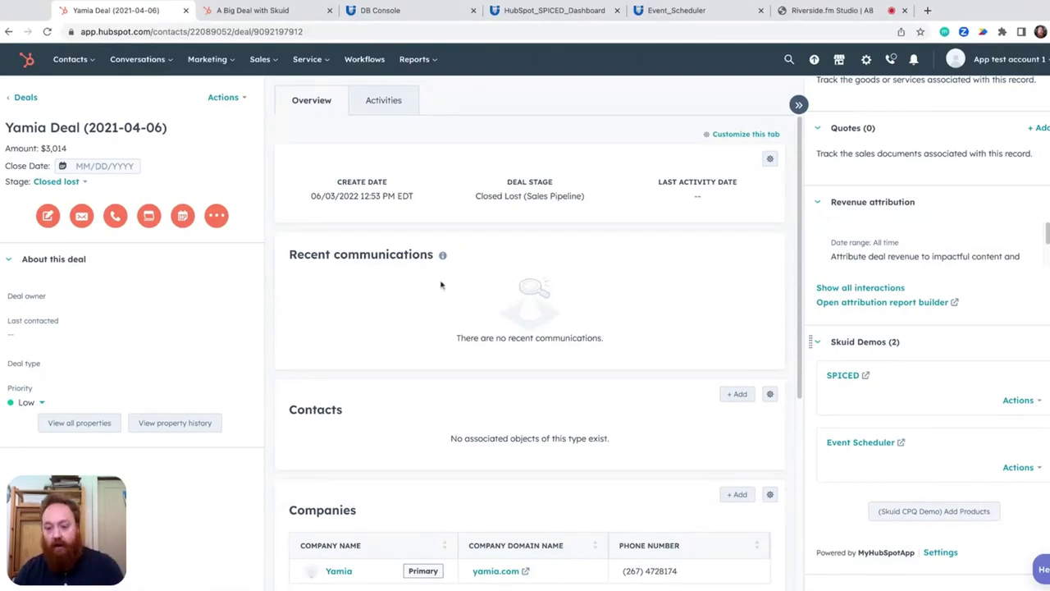
left_click(972, 509)
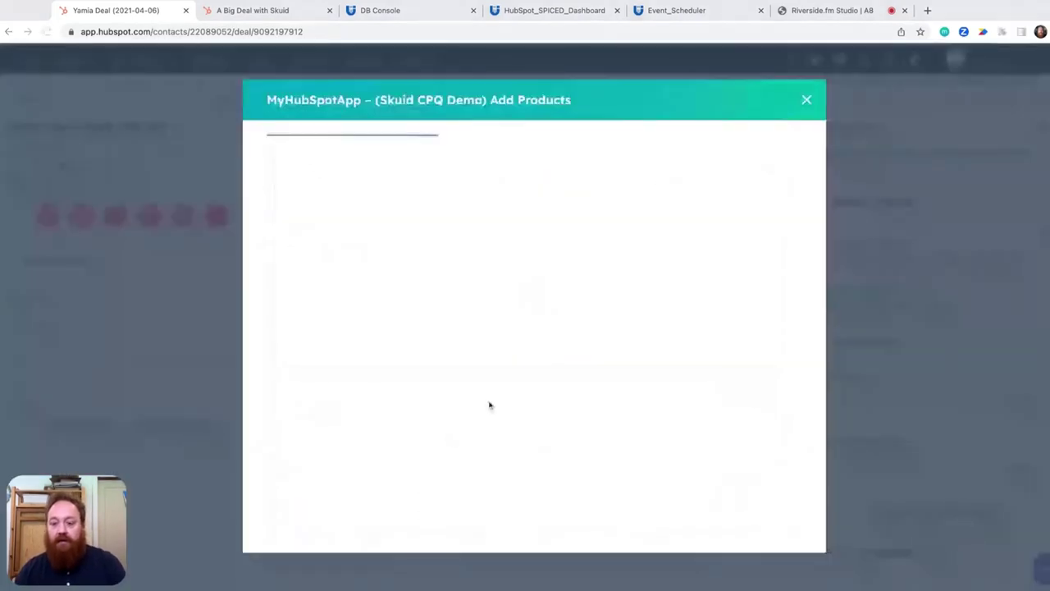